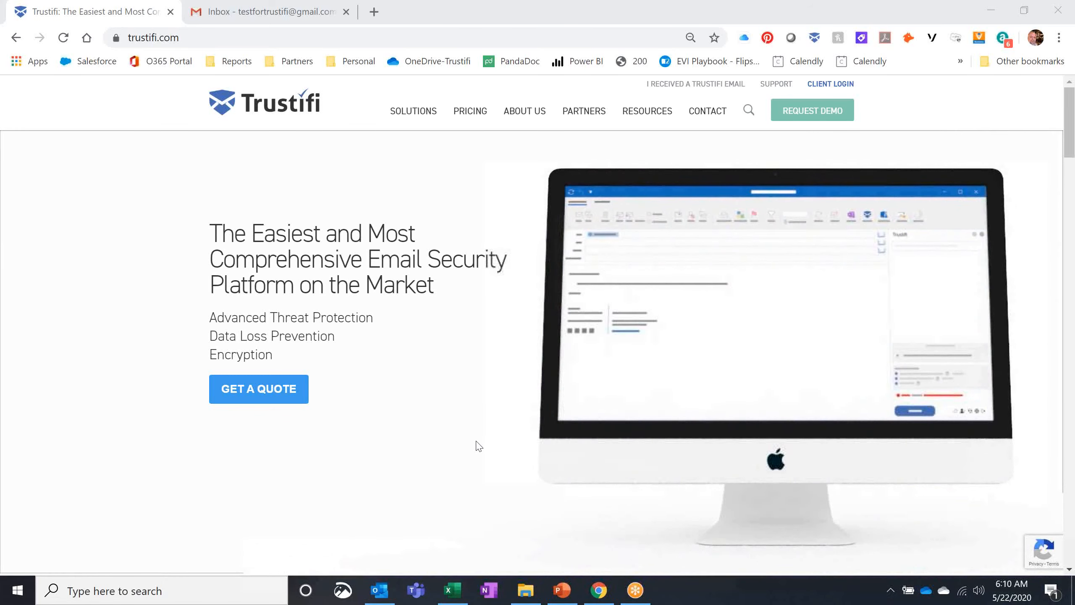
Start a new Outlook email with the Trustifi side pane open.
{"action": "left_click", "coordinate": [379, 591]}
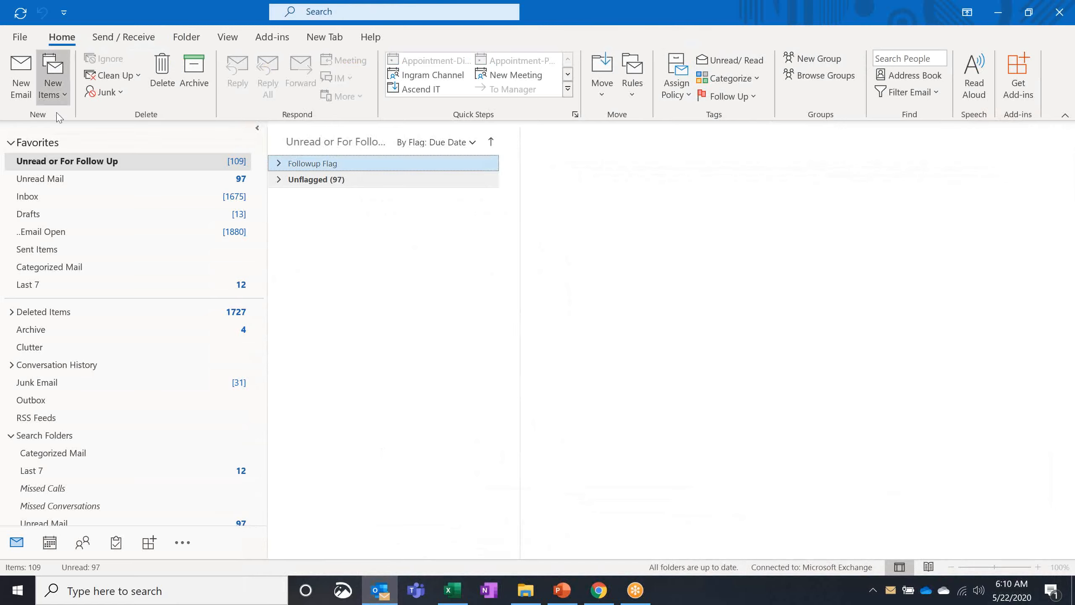
{"action": "left_click", "coordinate": [22, 68]}
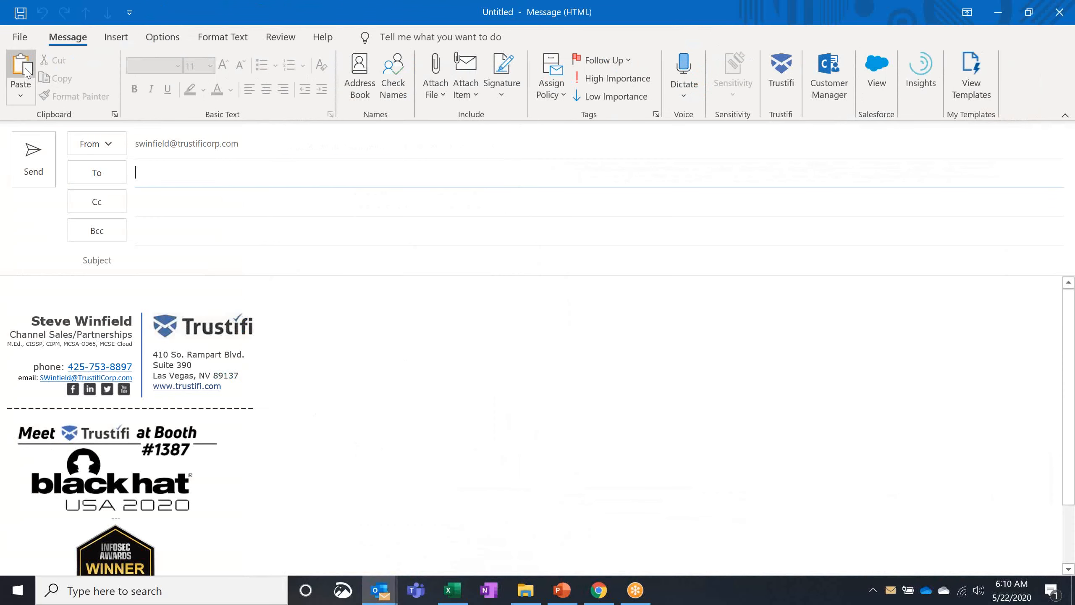
{"action": "left_click", "coordinate": [780, 79]}
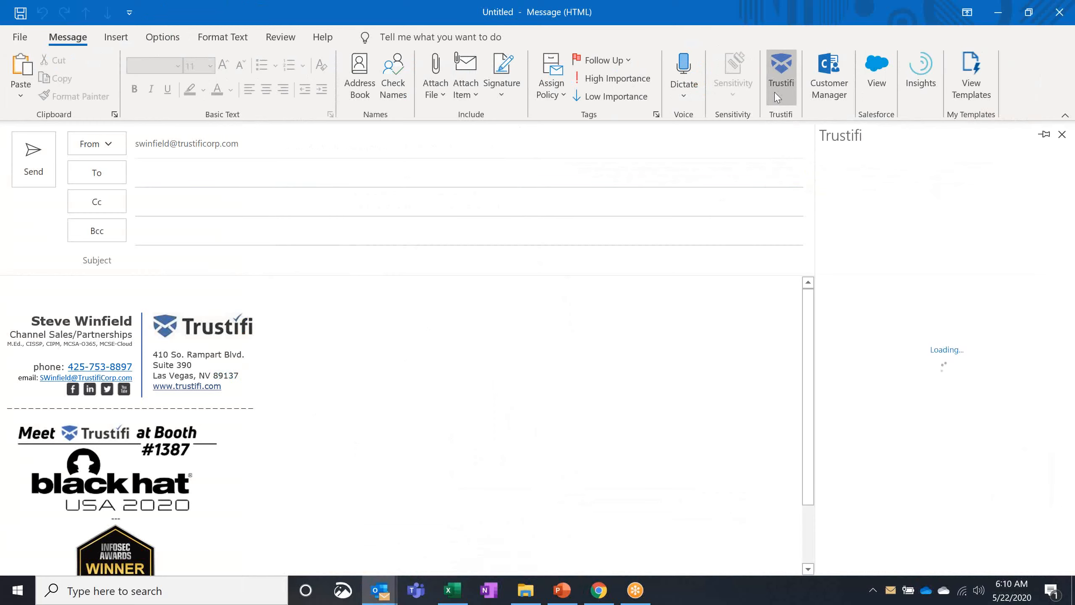
Address it to the test recipient with subject 'Stuff' and body text 'Stuff'.
{"action": "left_click", "coordinate": [205, 171]}
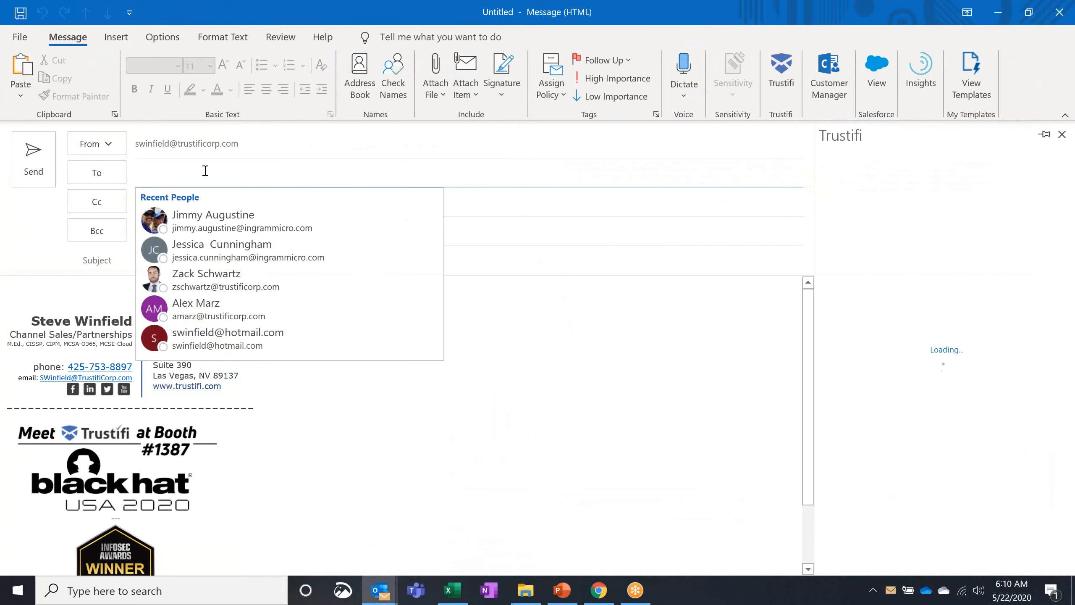
{"action": "type", "text": "test"}
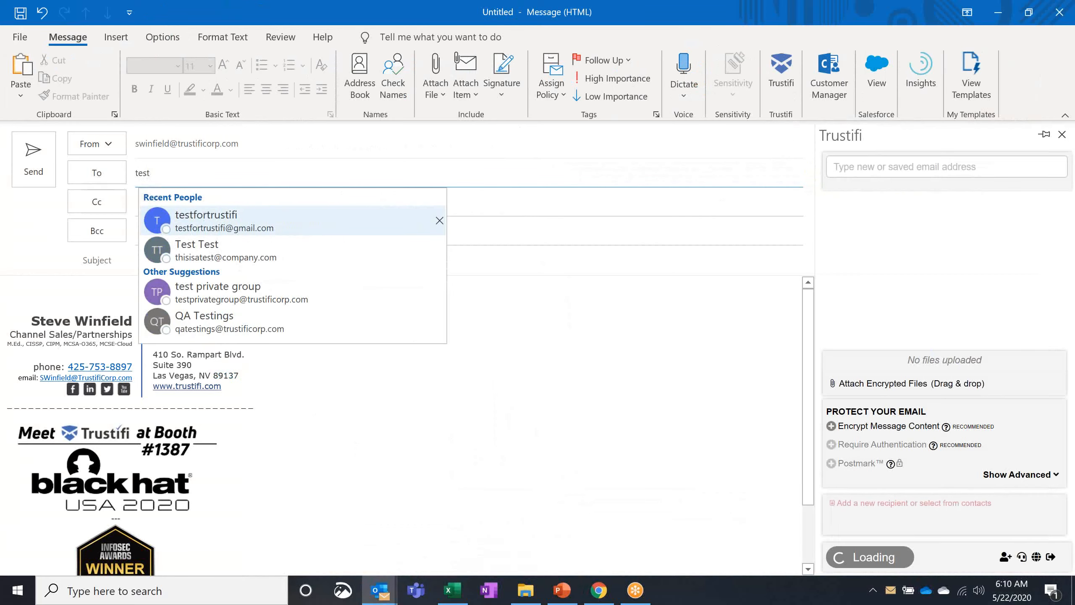
{"action": "left_click", "coordinate": [230, 223]}
{"action": "left_click", "coordinate": [197, 264]}
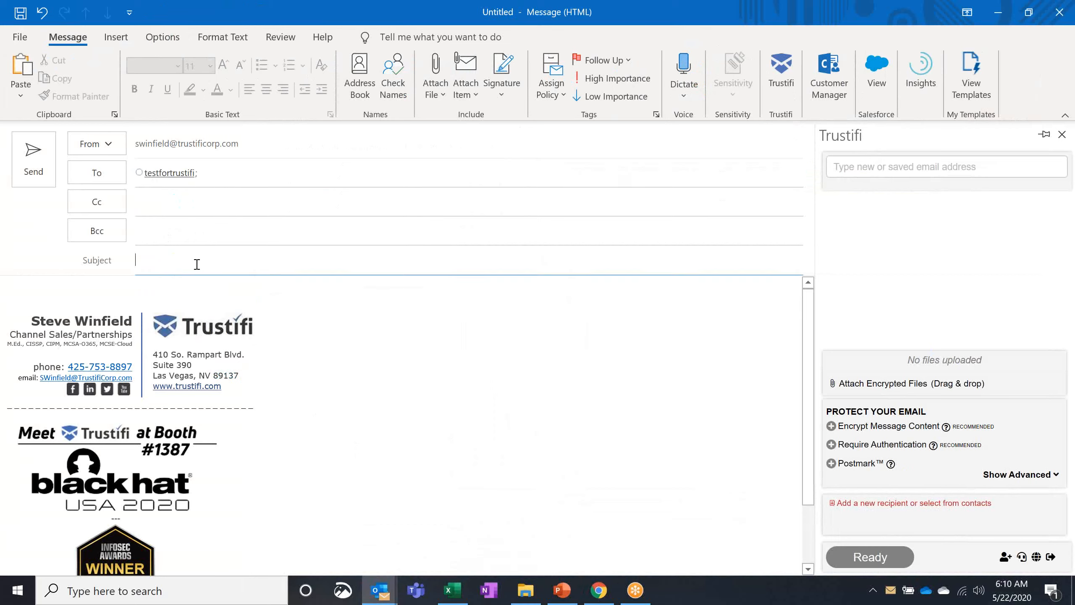
{"action": "type", "text": "Stuff"}
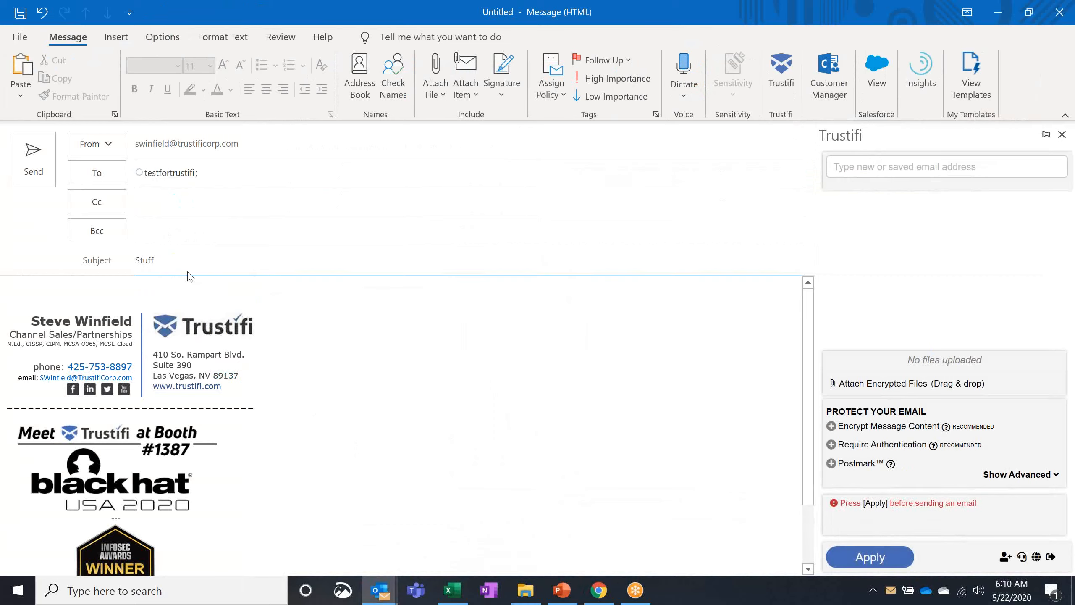
{"action": "left_click", "coordinate": [138, 283]}
{"action": "type", "text": "St"}
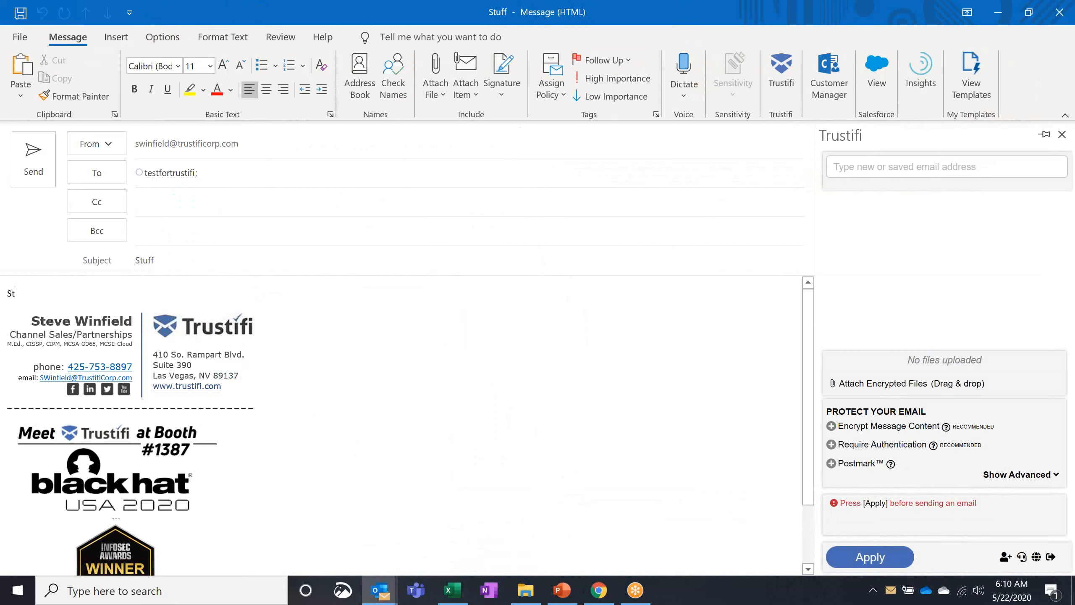
{"action": "type", "text": "uff"}
{"action": "key", "text": "Return"}
{"action": "key", "text": "Return"}
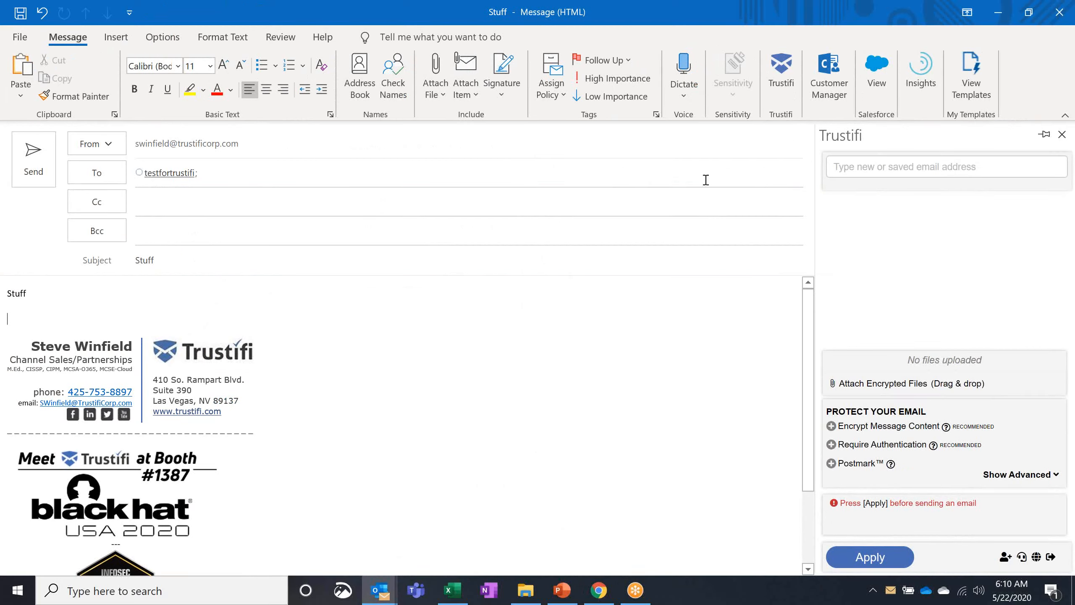
Apply Trustifi message content encryption to the Stuff email and send it.
{"action": "left_click", "coordinate": [832, 427]}
{"action": "left_click", "coordinate": [876, 557]}
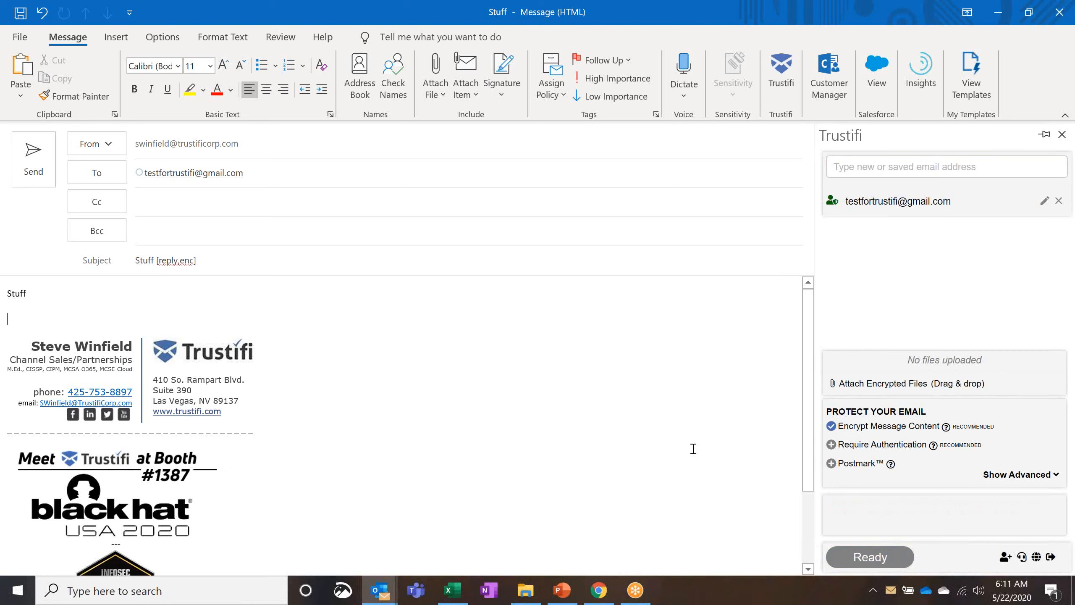
{"action": "left_click", "coordinate": [34, 161]}
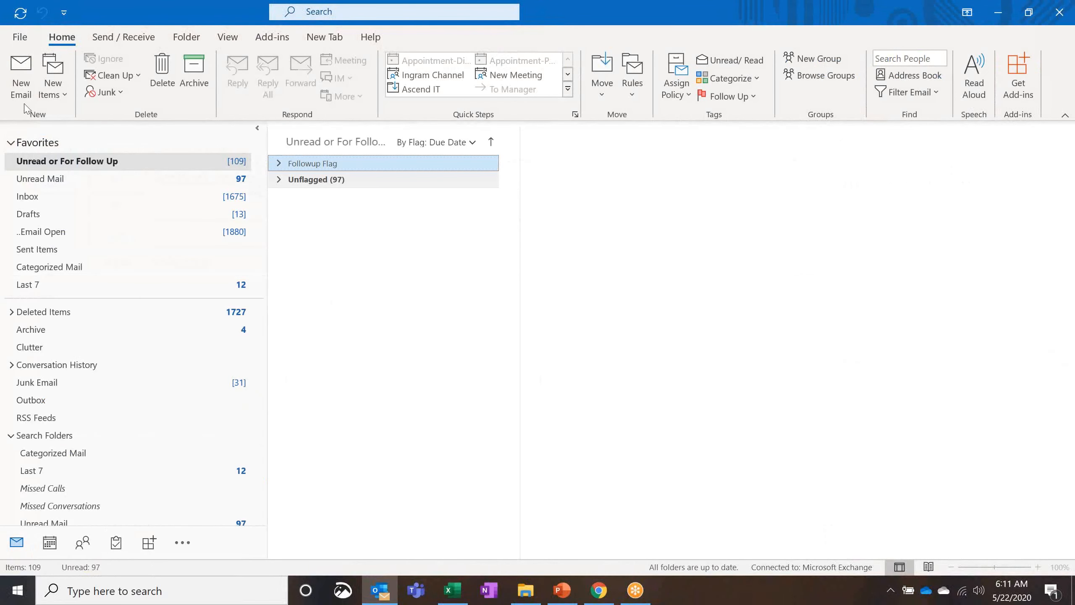
Compose a new email to the test recipient with subject and body 'Secrets', Trustifi pane open.
{"action": "left_click", "coordinate": [21, 75]}
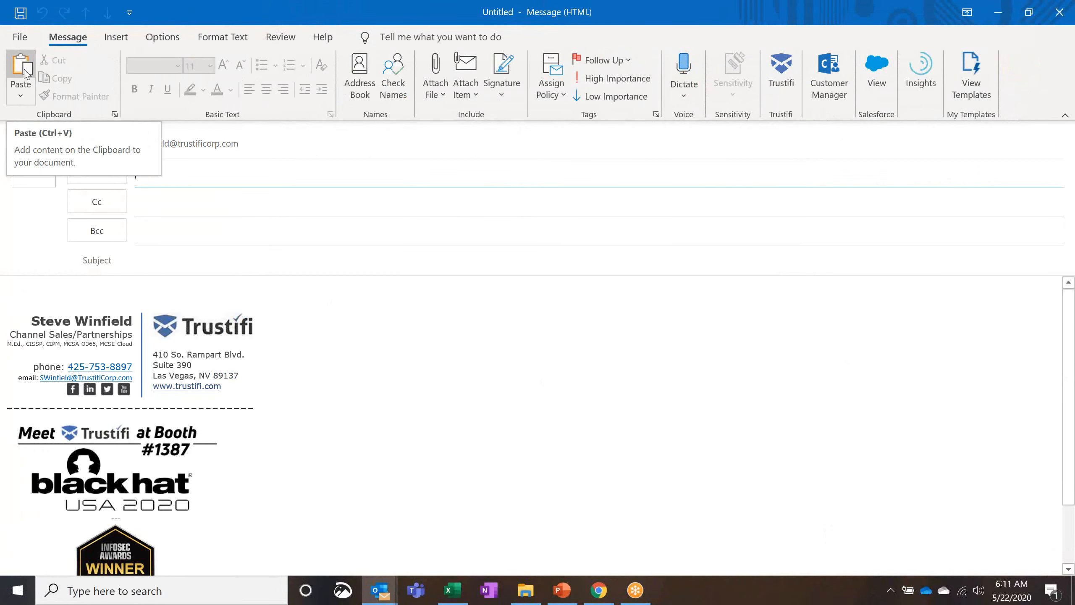
{"action": "left_click", "coordinate": [189, 173]}
{"action": "type", "text": "test"}
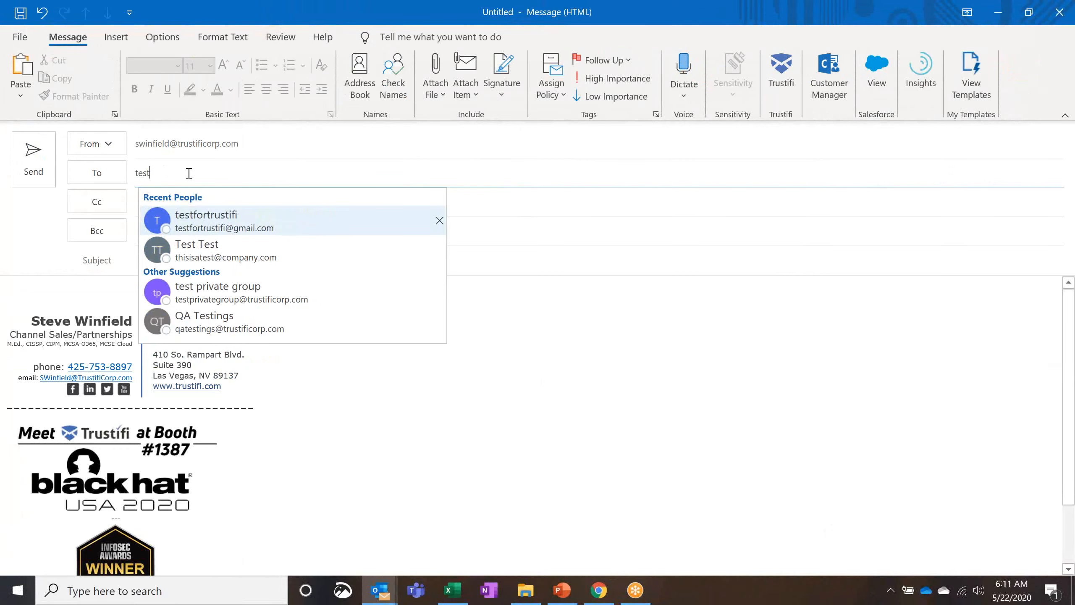
{"action": "key", "text": "Return"}
{"action": "key", "text": "Tab"}
{"action": "key", "text": "Tab"}
{"action": "key", "text": "Tab"}
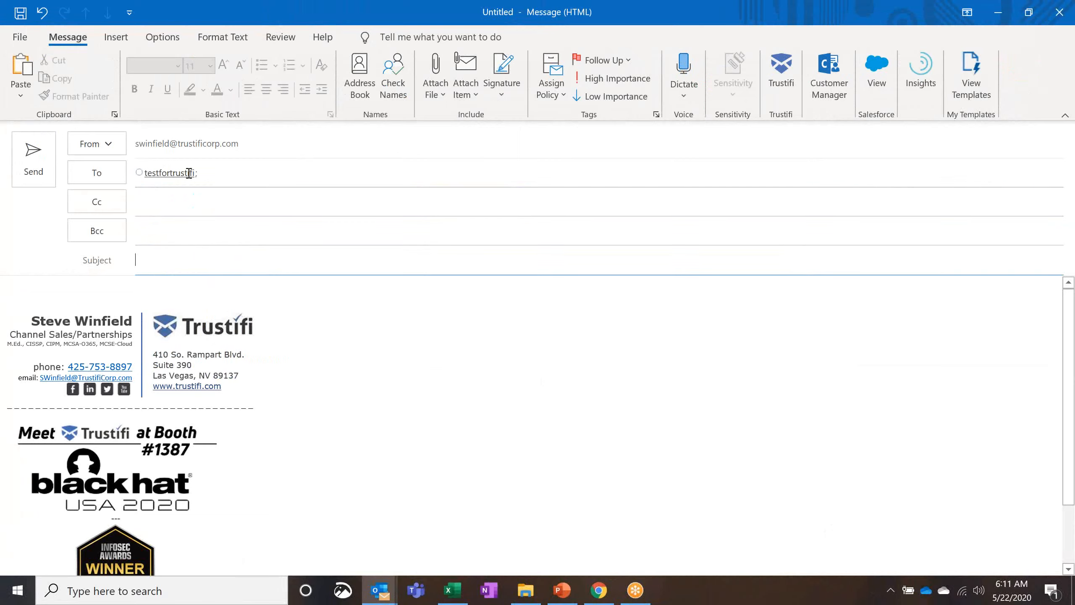
{"action": "type", "text": "Secrets"}
{"action": "key", "text": "Tab"}
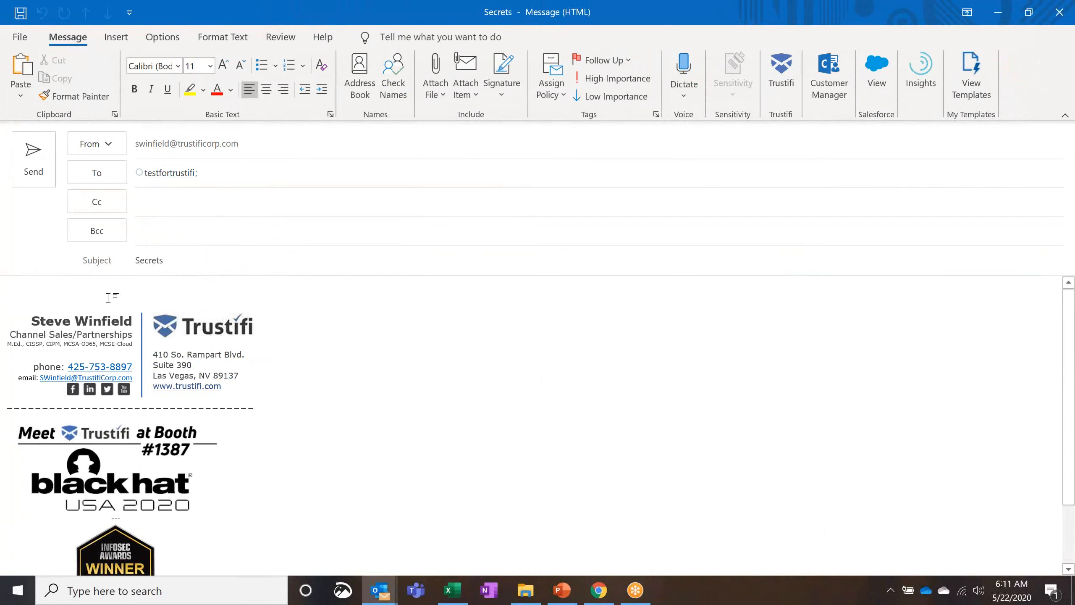
{"action": "type", "text": "Secrets"}
{"action": "key", "text": "Return"}
{"action": "key", "text": "Return"}
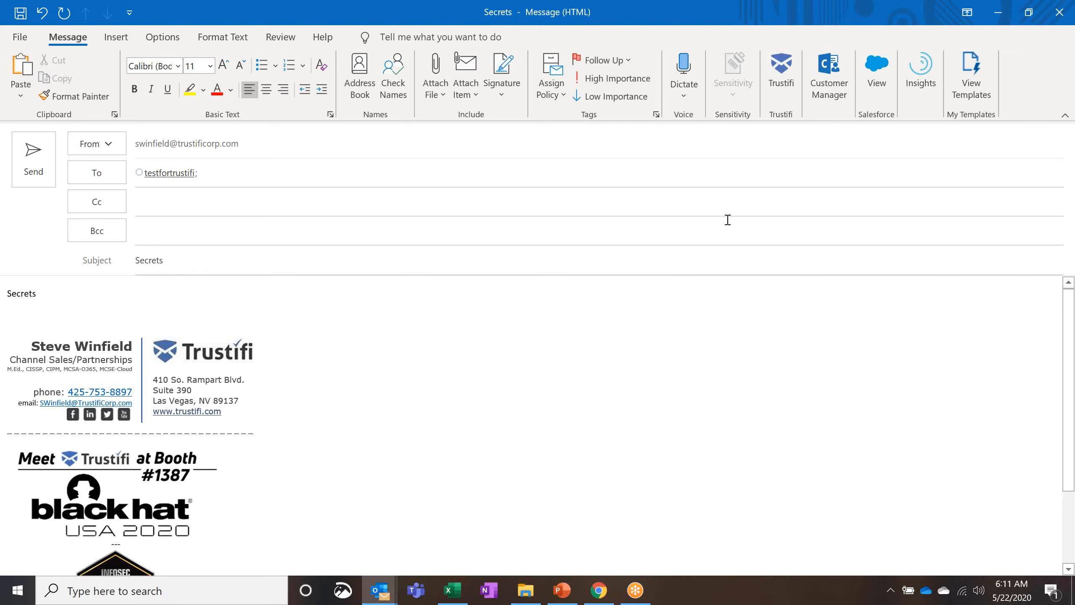
{"action": "left_click", "coordinate": [783, 81]}
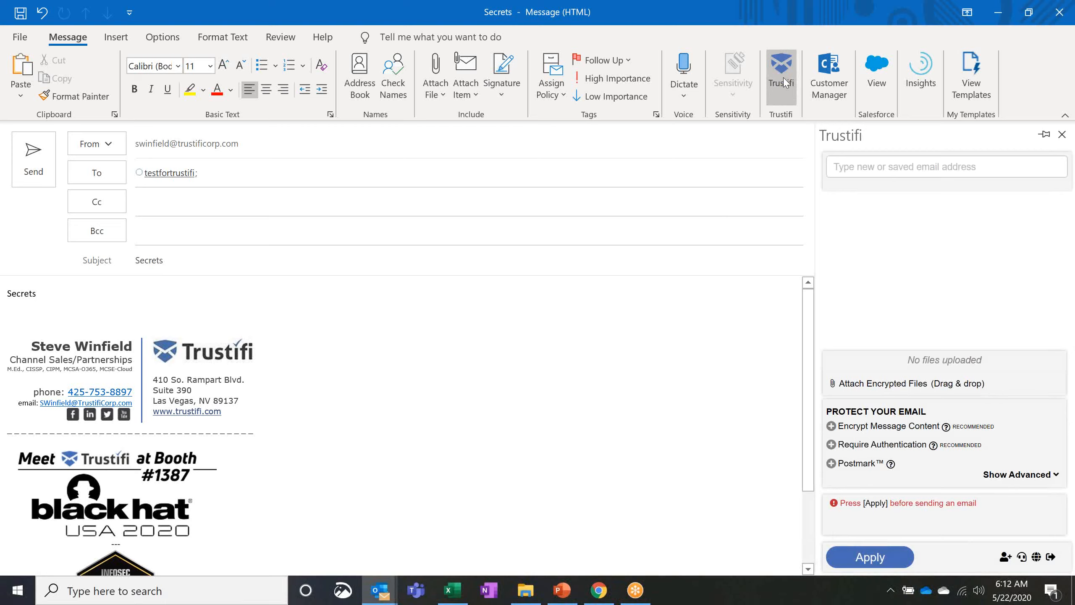
Apply Trustifi encryption plus required authentication to Secrets and expand the advanced settings.
{"action": "left_click", "coordinate": [841, 429]}
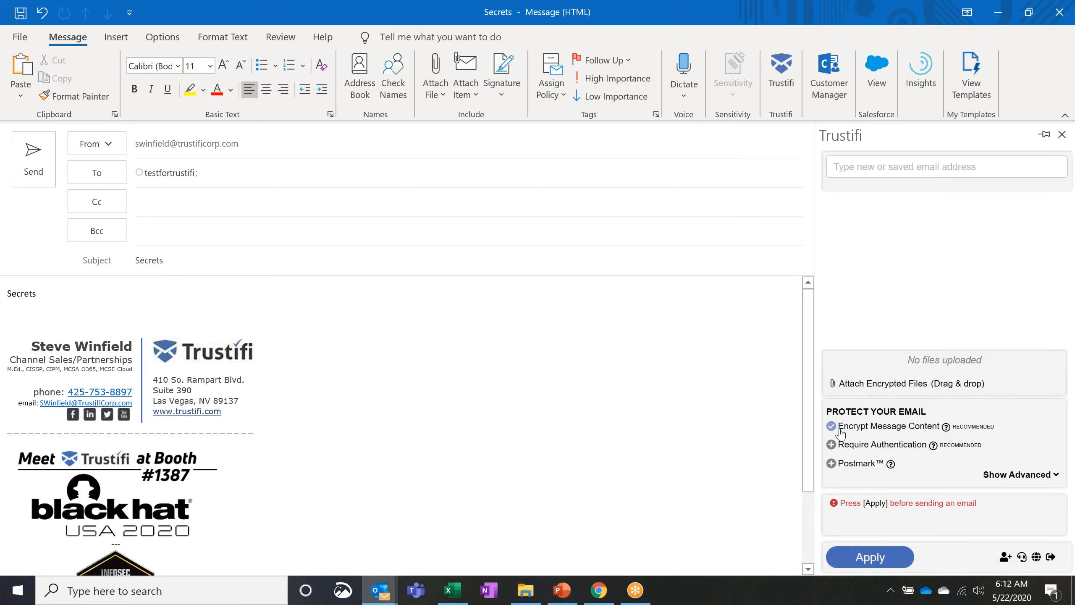
{"action": "left_click", "coordinate": [831, 452]}
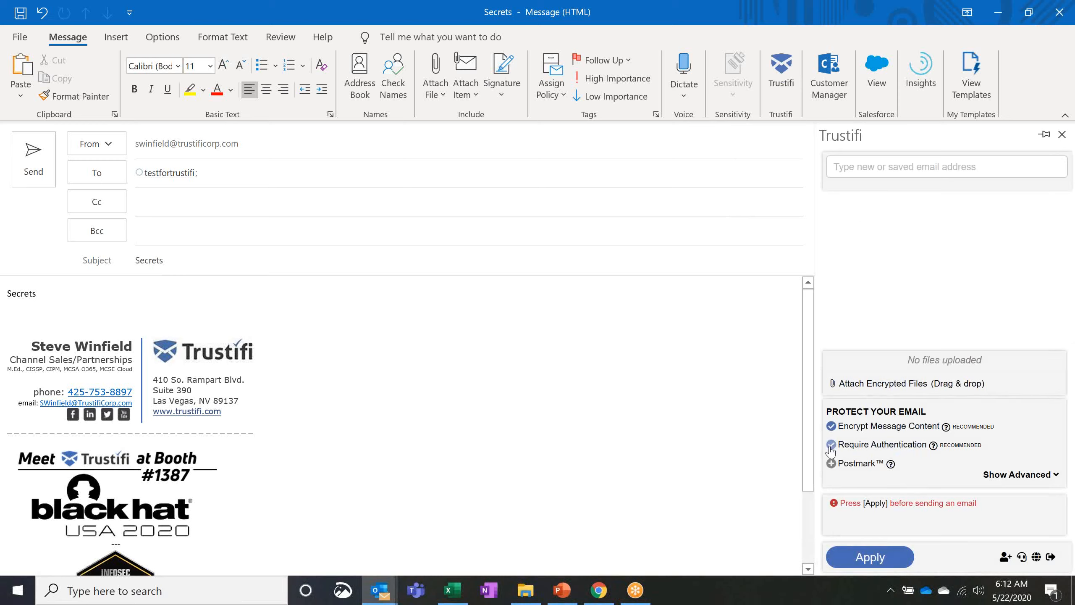
{"action": "left_click", "coordinate": [869, 561]}
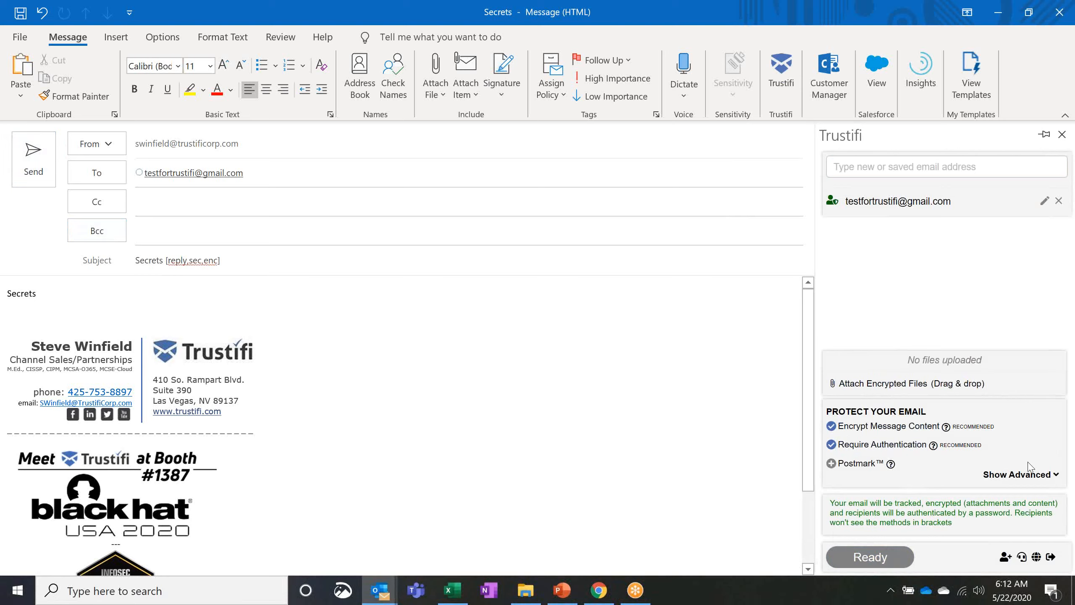
{"action": "left_click", "coordinate": [1039, 476]}
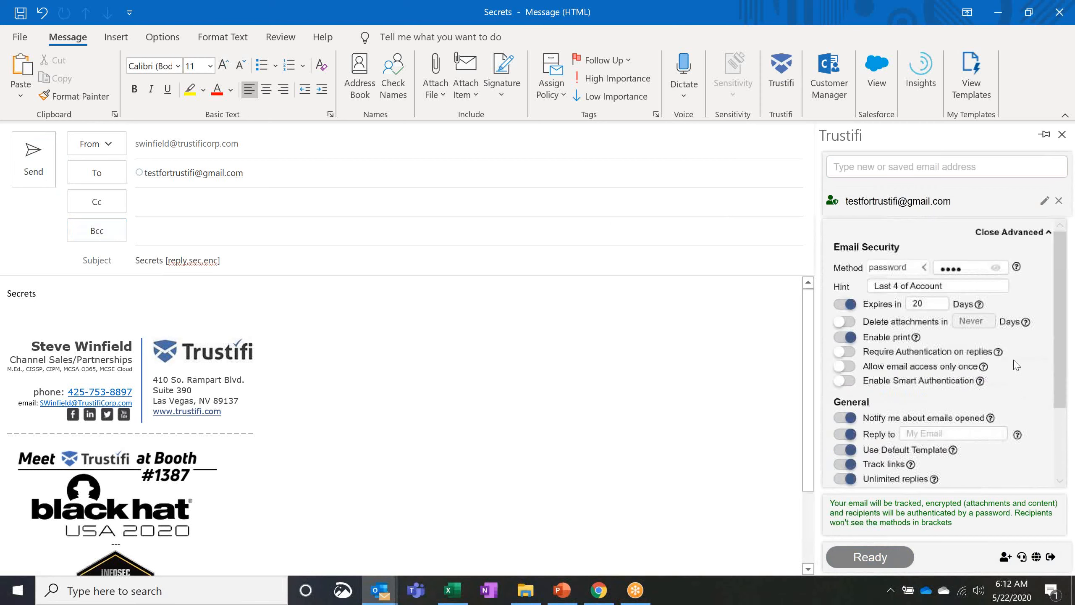
Set the Trustifi authentication method for the Secrets email to password.
{"action": "left_click", "coordinate": [924, 268]}
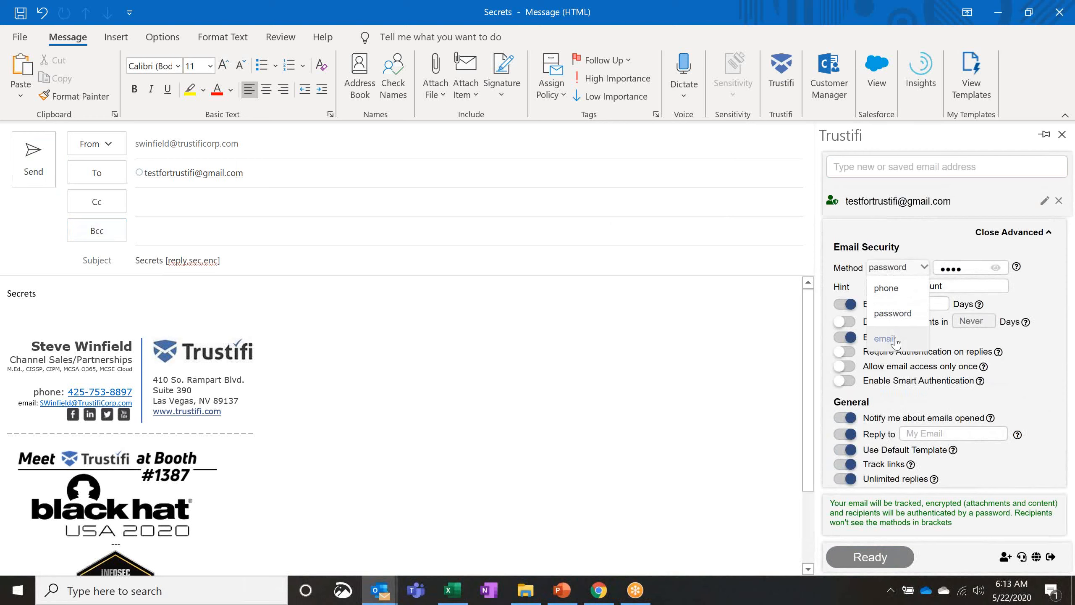
{"action": "left_click", "coordinate": [893, 314]}
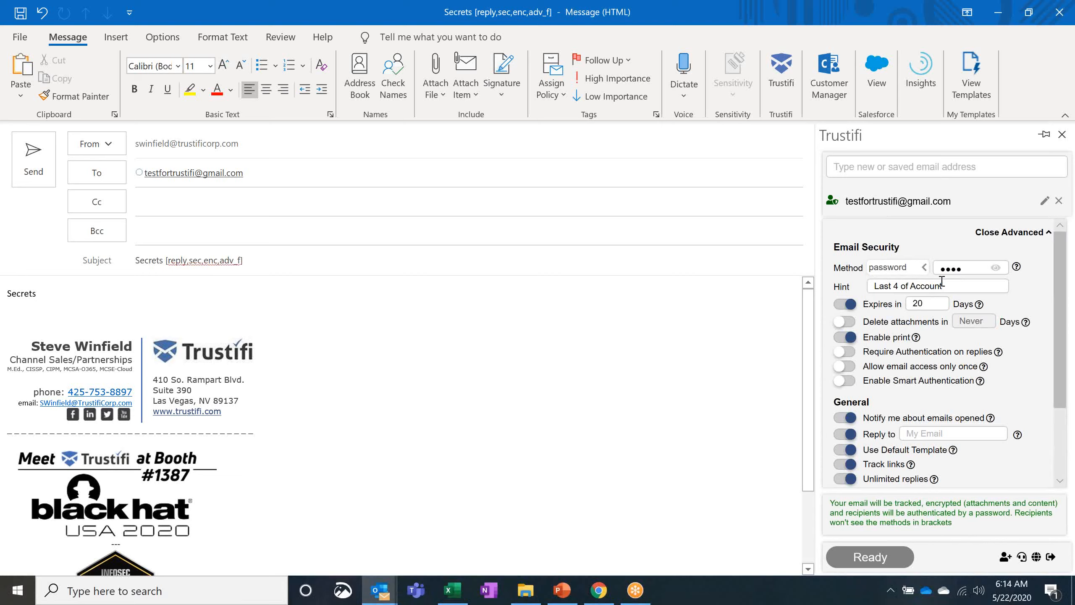
{"action": "scroll", "coordinate": [990, 307], "scroll_direction": "down", "scroll_amount": 3}
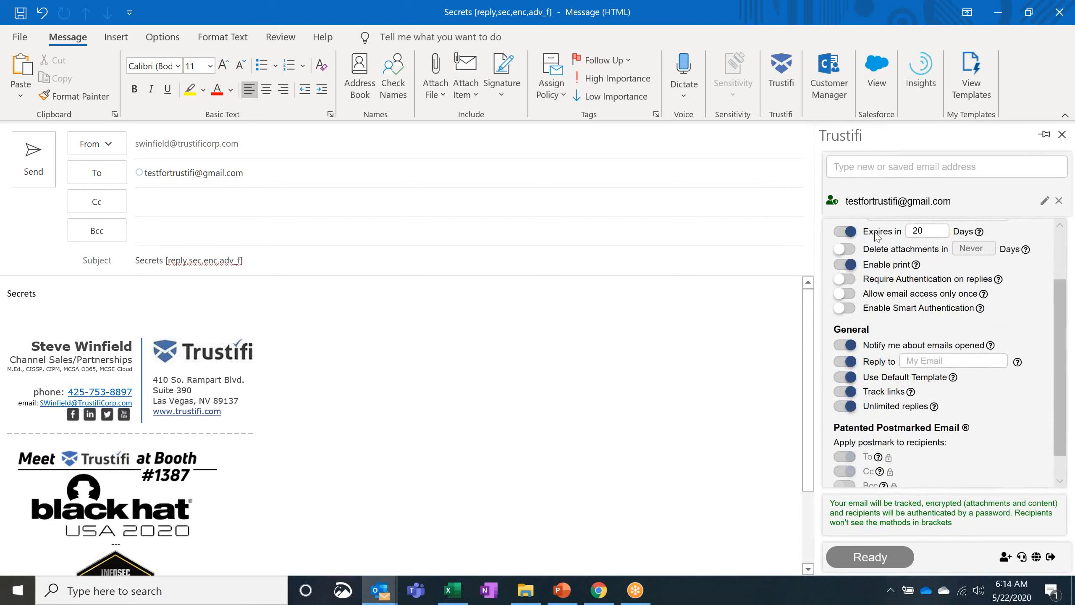
Turn off expiry, delete attachments after 10 days, and disable printing for Secrets.
{"action": "left_click", "coordinate": [850, 235]}
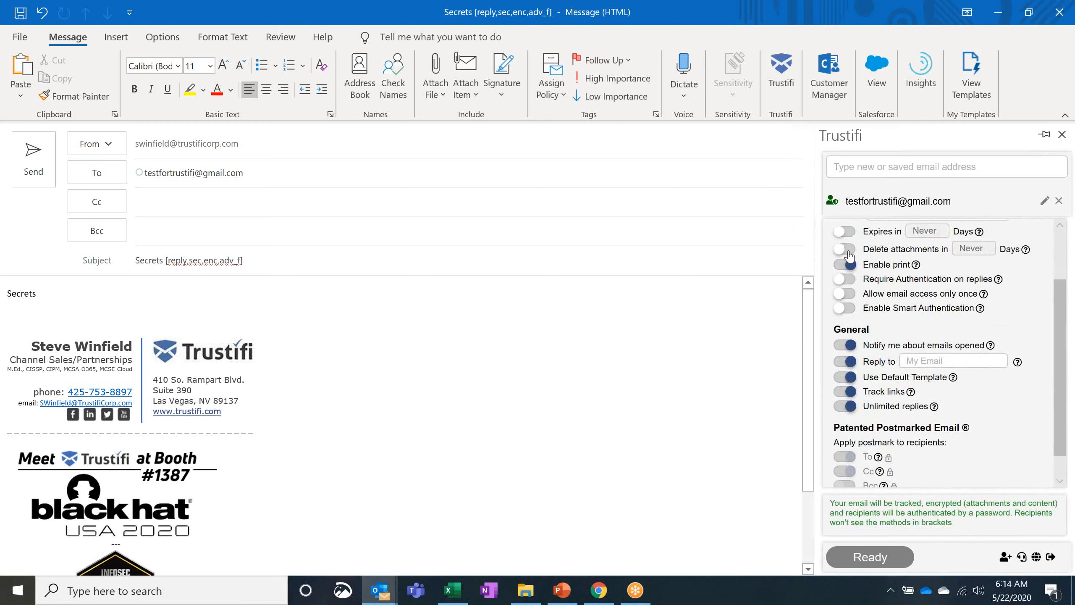
{"action": "left_click", "coordinate": [848, 252]}
{"action": "double_click", "coordinate": [972, 249]}
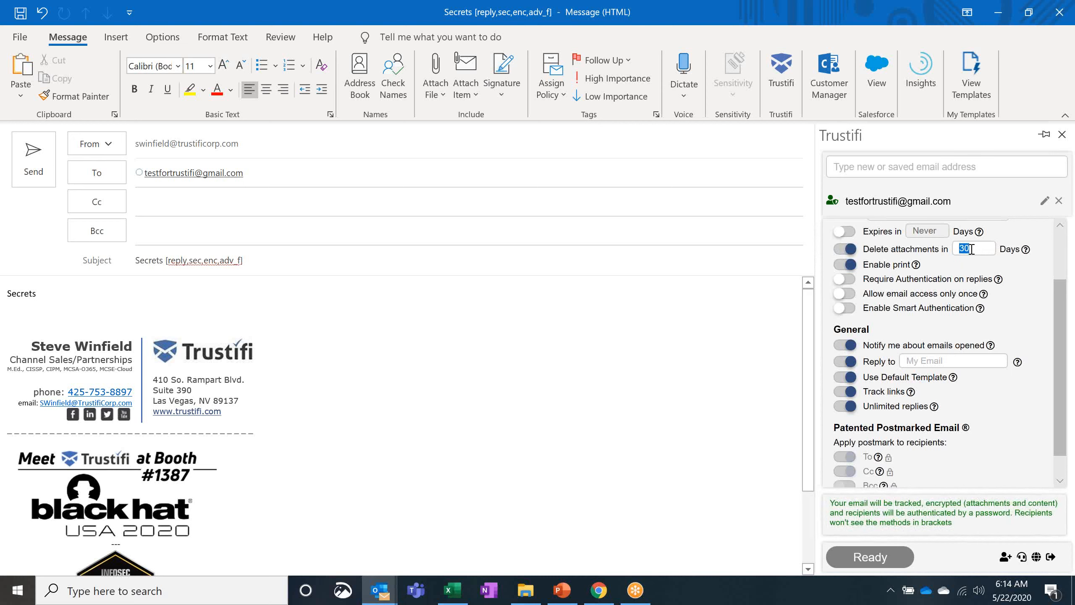
{"action": "type", "text": "10"}
{"action": "left_click", "coordinate": [854, 265]}
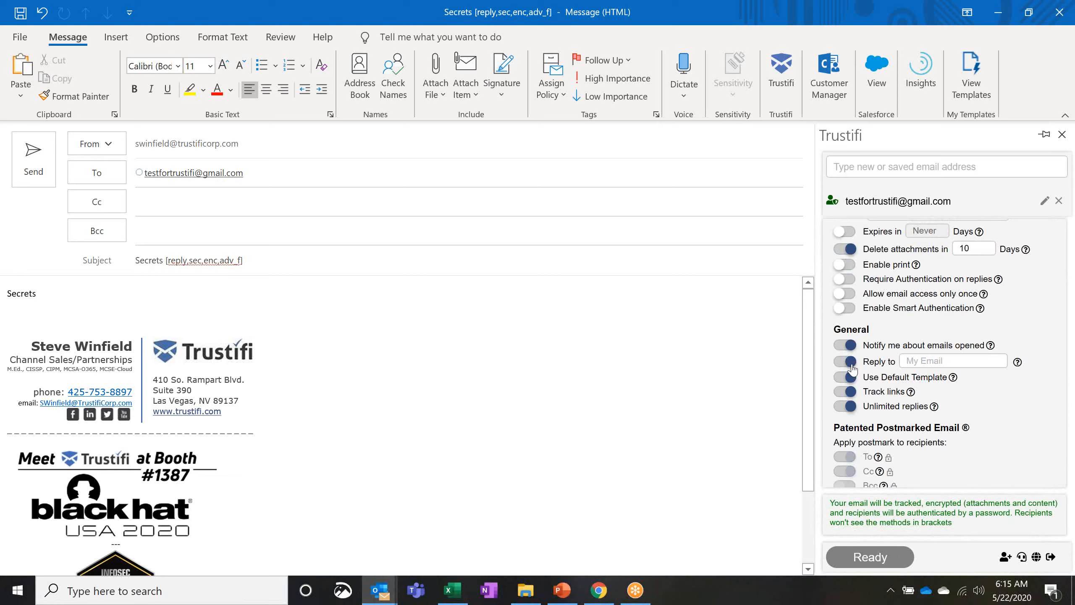
{"action": "left_click", "coordinate": [928, 362]}
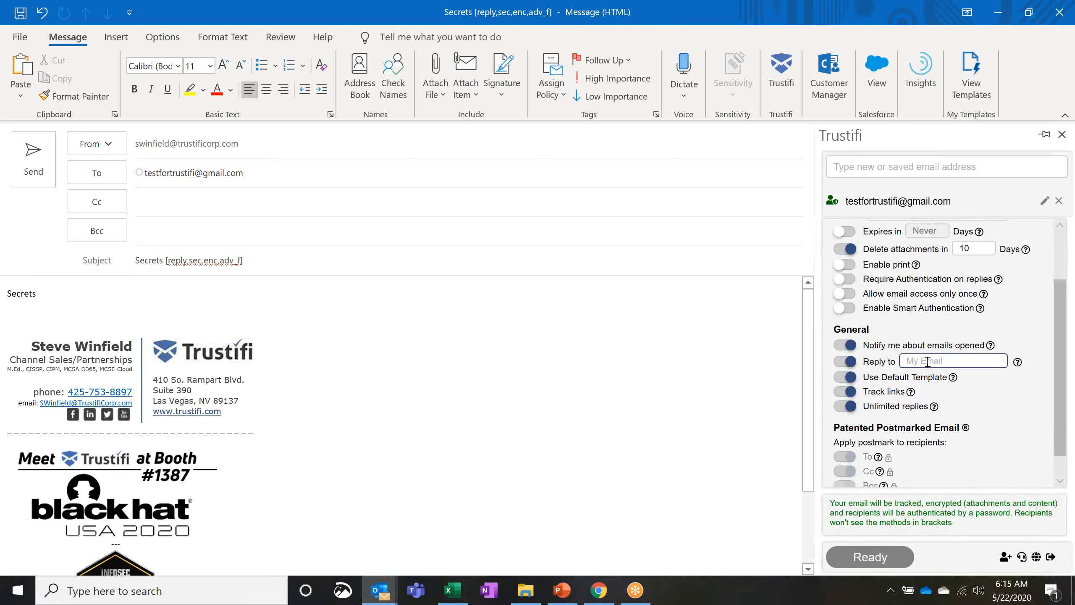
{"action": "type", "text": "Support@"}
{"action": "left_click_drag", "start_coordinate": [954, 363], "coordinate": [908, 361]}
{"action": "key", "text": "BackSpace"}
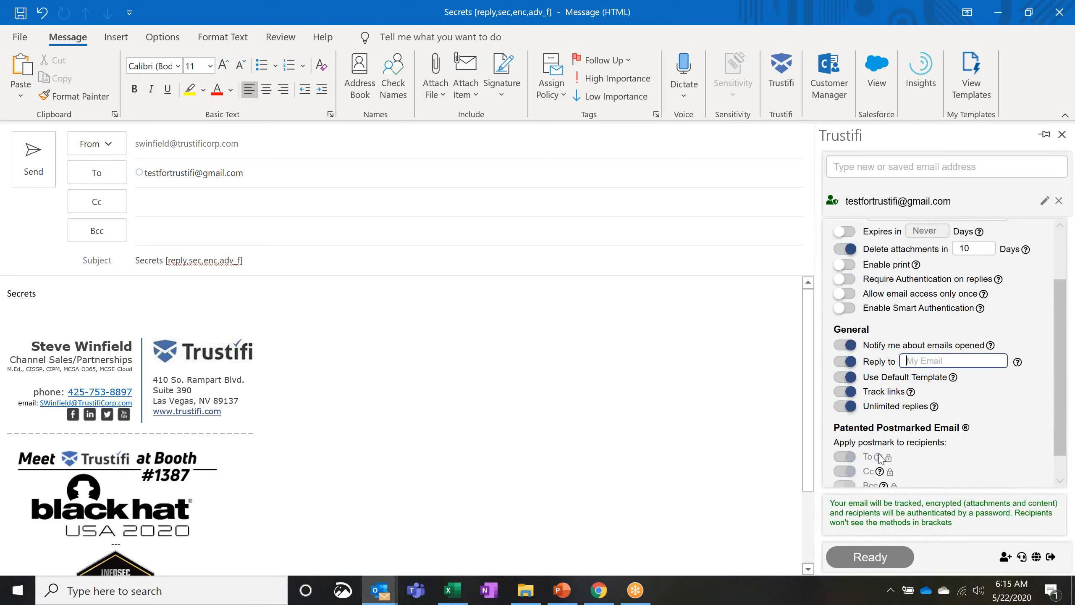
{"action": "scroll", "coordinate": [894, 404], "scroll_direction": "up", "scroll_amount": 2}
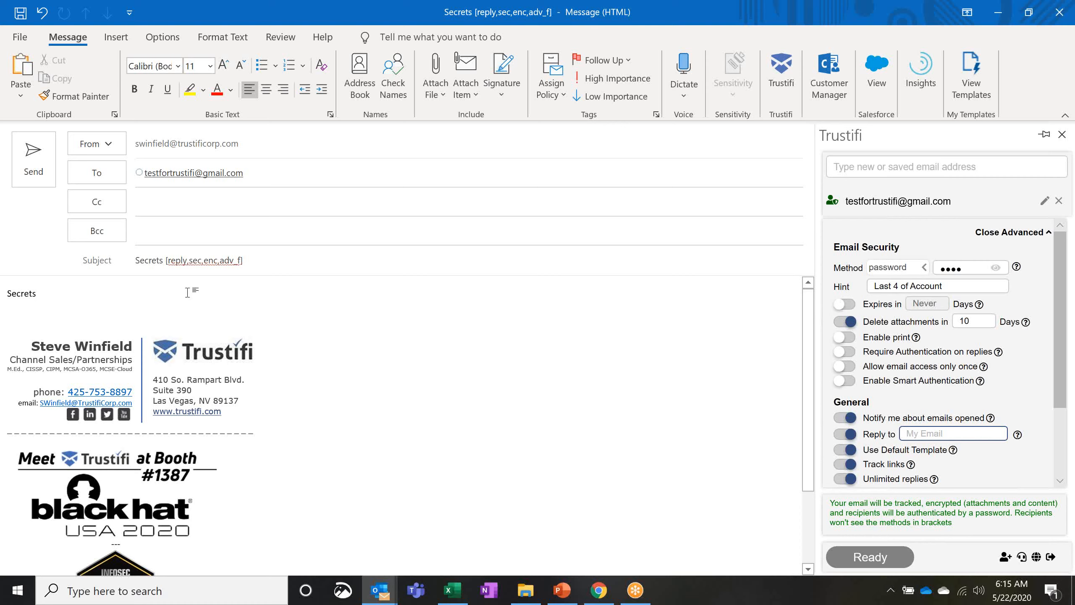
Send the password-protected Secrets email, then switch to Google Chrome.
{"action": "left_click", "coordinate": [35, 158]}
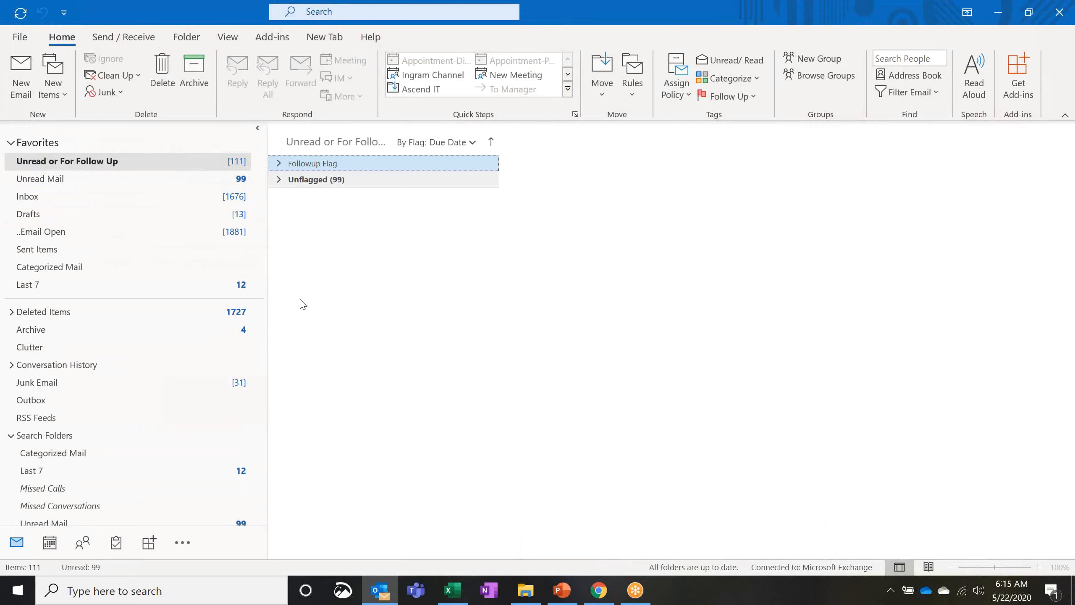
{"action": "left_click", "coordinate": [599, 591]}
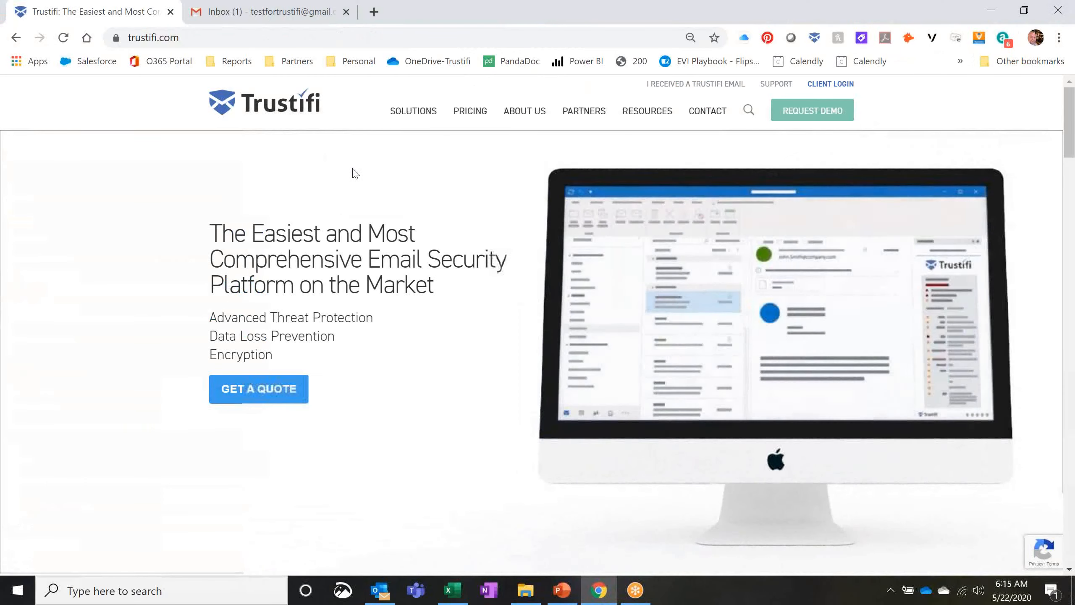
Open the encrypted Stuff email from the Gmail inbox and decrypt it in a new tab.
{"action": "left_click", "coordinate": [265, 16]}
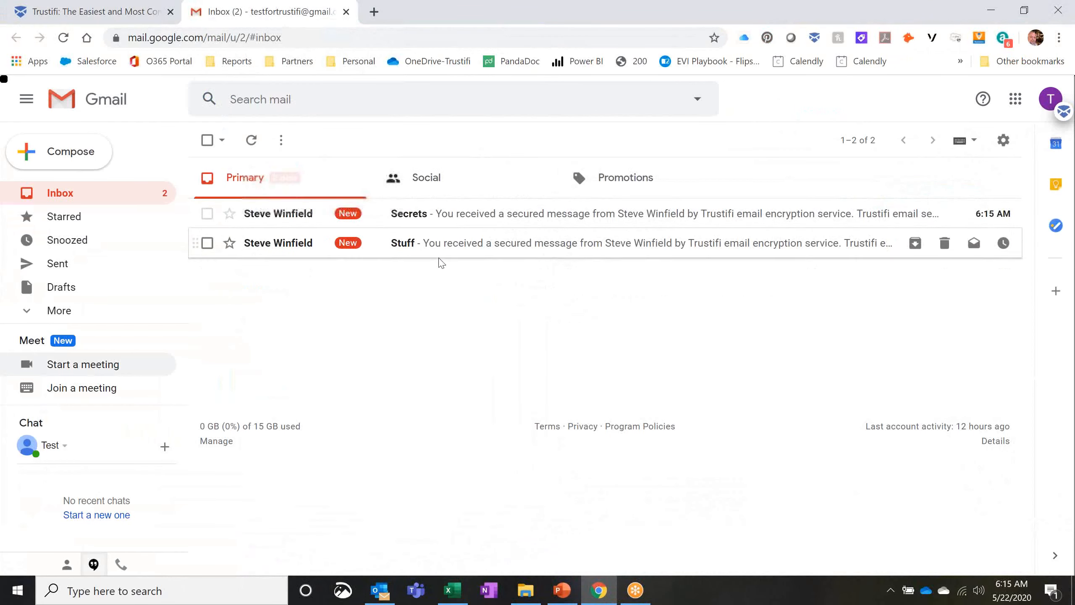
{"action": "left_click", "coordinate": [498, 250]}
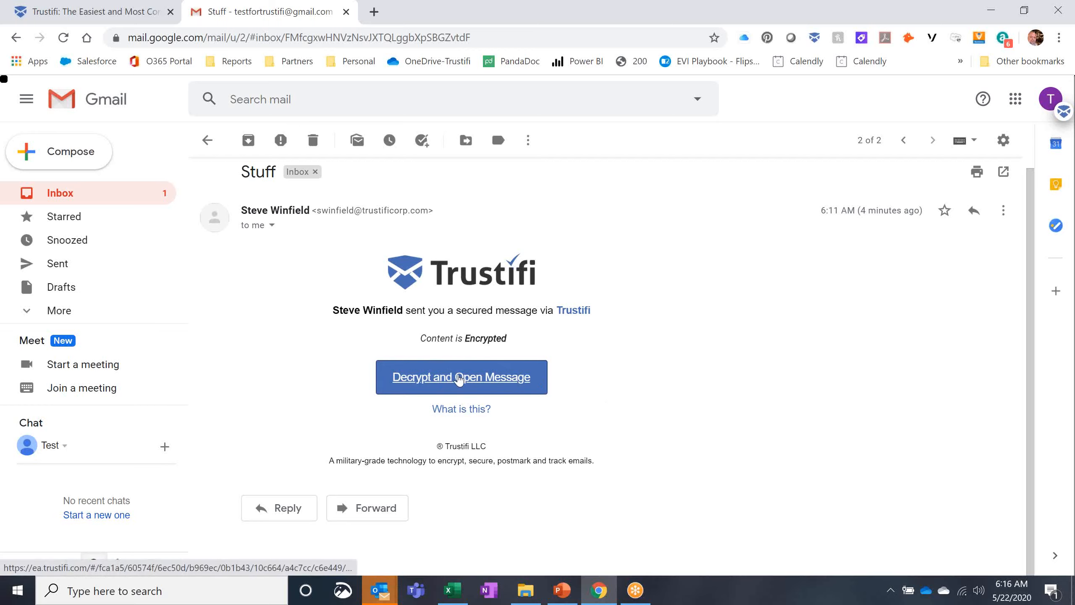
{"action": "left_click", "coordinate": [459, 379]}
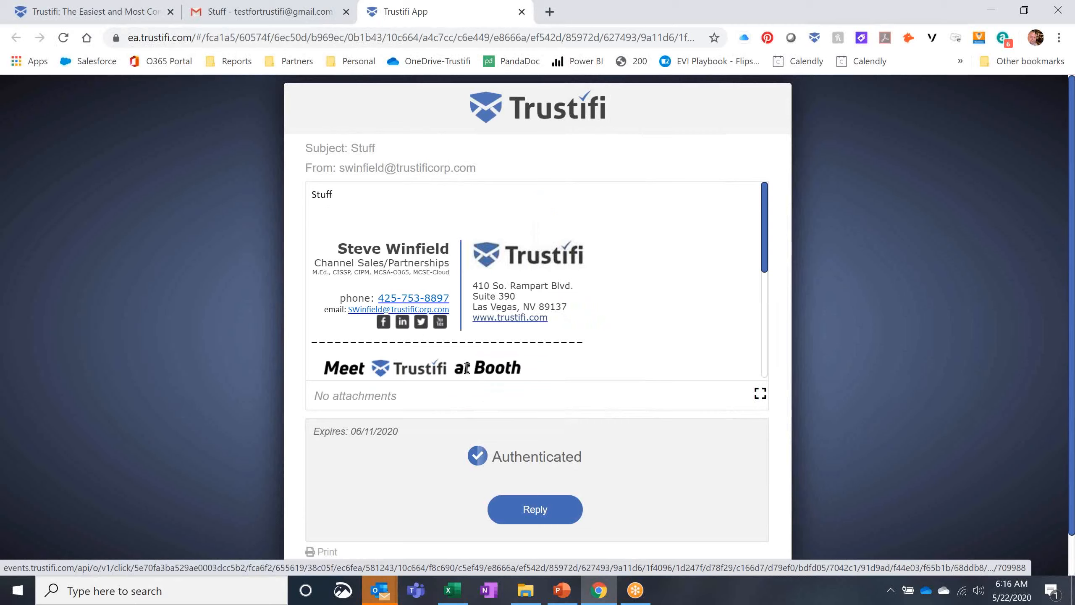
Scroll through the decrypted Stuff message body in the Trustifi App tab.
{"action": "scroll", "coordinate": [474, 307], "scroll_direction": "down", "scroll_amount": 1}
{"action": "scroll", "coordinate": [474, 308], "scroll_direction": "down", "scroll_amount": 2}
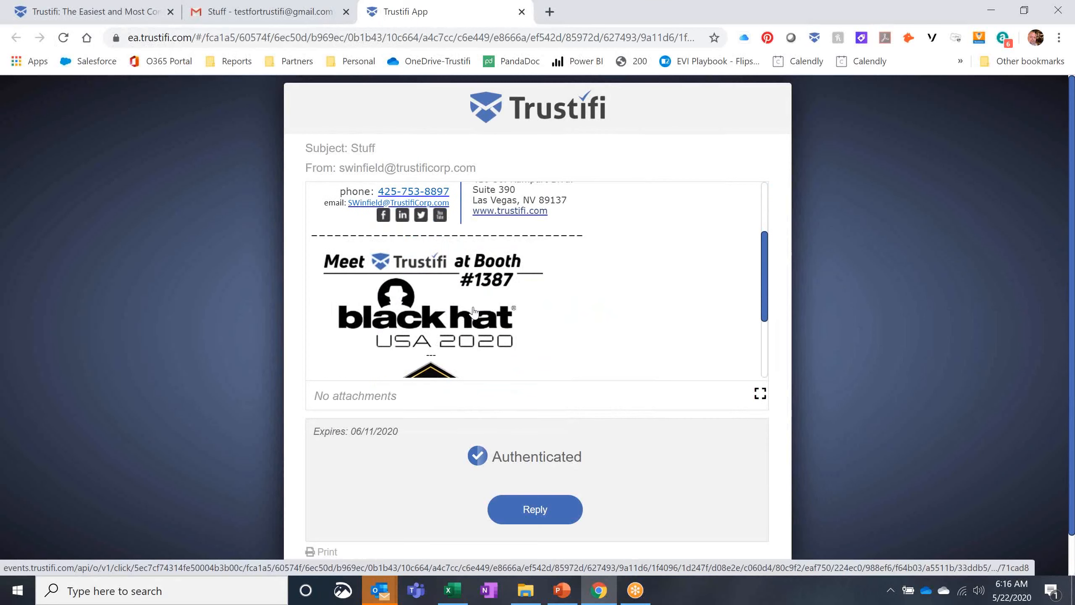
Send an encrypted reply to the Stuff message reading 'Trustifi is awesome!!!'.
{"action": "left_click", "coordinate": [545, 511]}
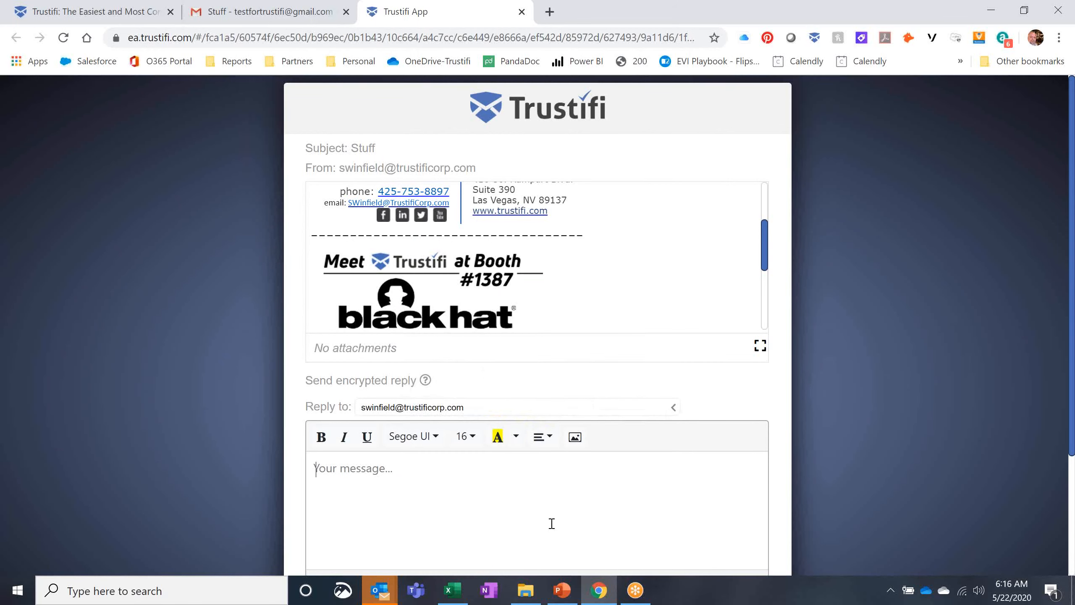
{"action": "scroll", "coordinate": [569, 490], "scroll_direction": "down", "scroll_amount": 3}
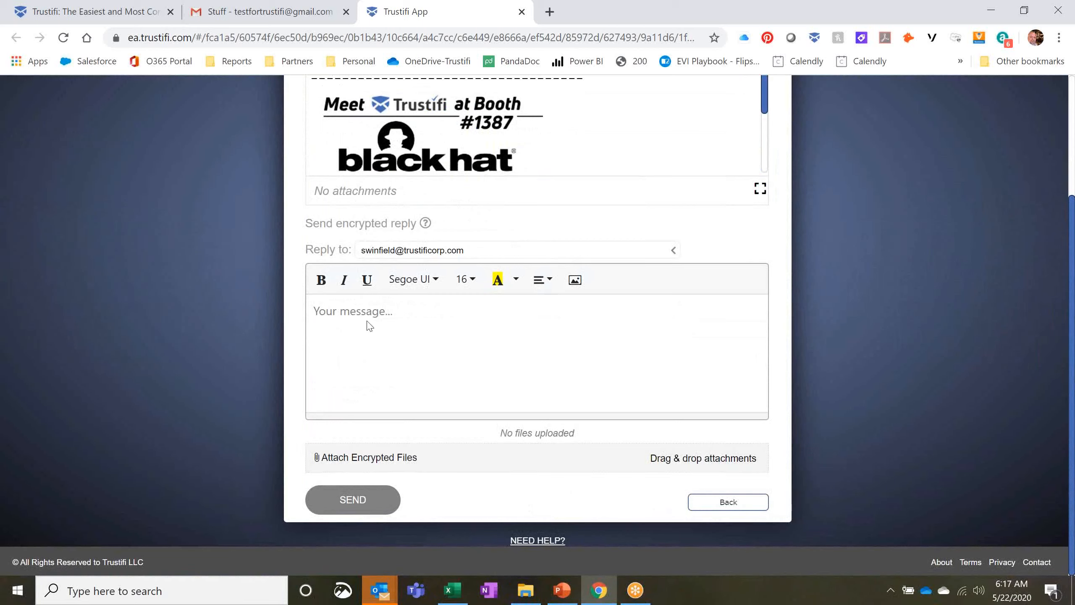
{"action": "type", "text": "Steve"}
{"action": "key", "text": "BackSpace"}
{"action": "key", "text": "BackSpace"}
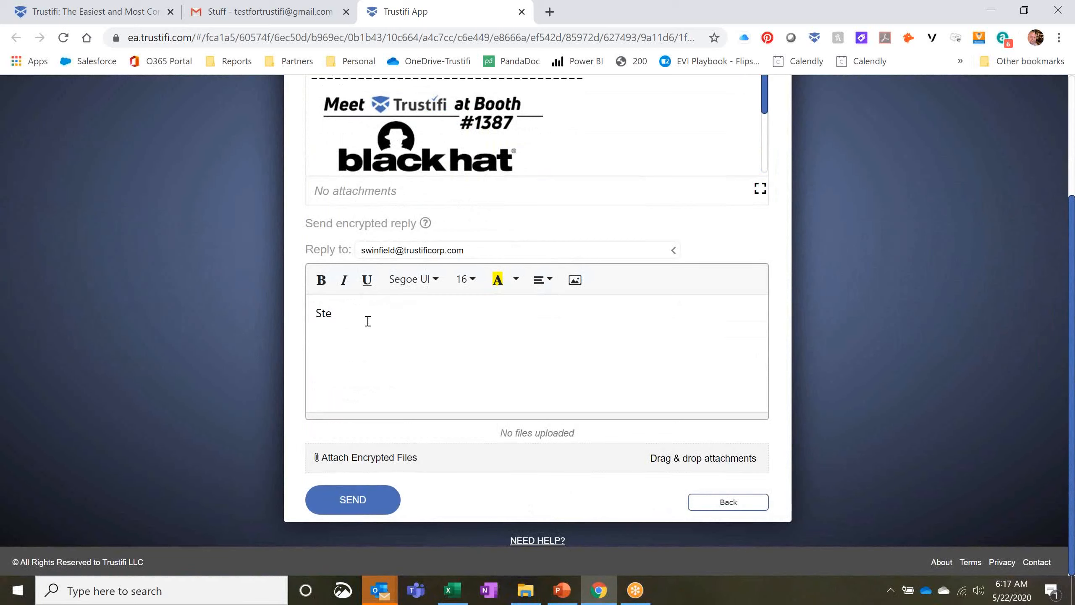
{"action": "key", "text": "BackSpace"}
{"action": "key", "text": "BackSpace"}
{"action": "key", "text": "BackSpace"}
{"action": "type", "text": "Trustifi is awesome!!!"}
{"action": "left_click", "coordinate": [364, 501]}
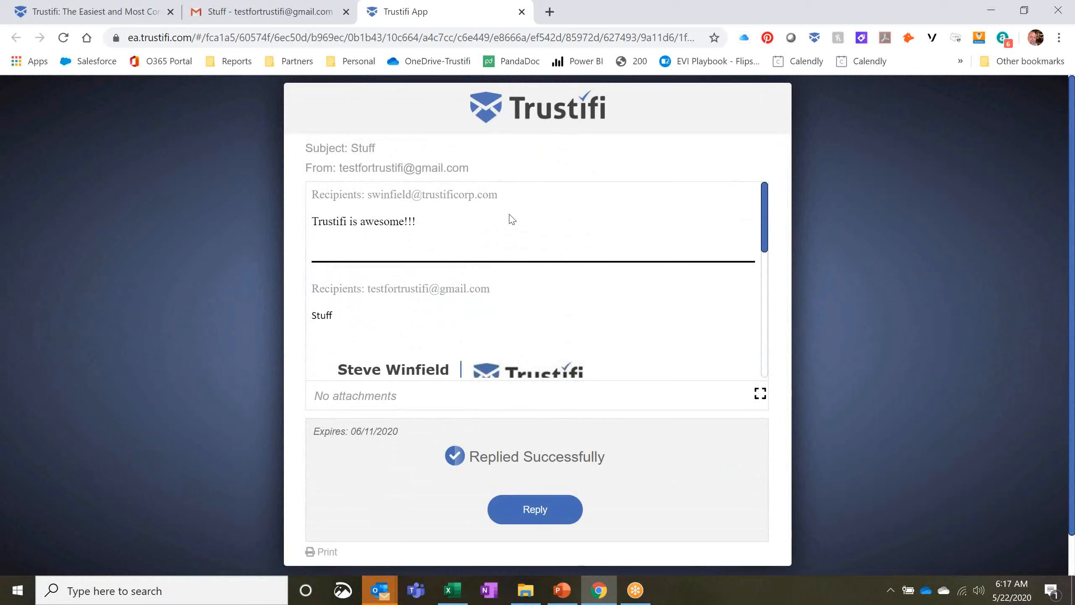
Return to the Gmail inbox and open the password-protected 'Secrets' email from Trustifi.
{"action": "left_click", "coordinate": [282, 10]}
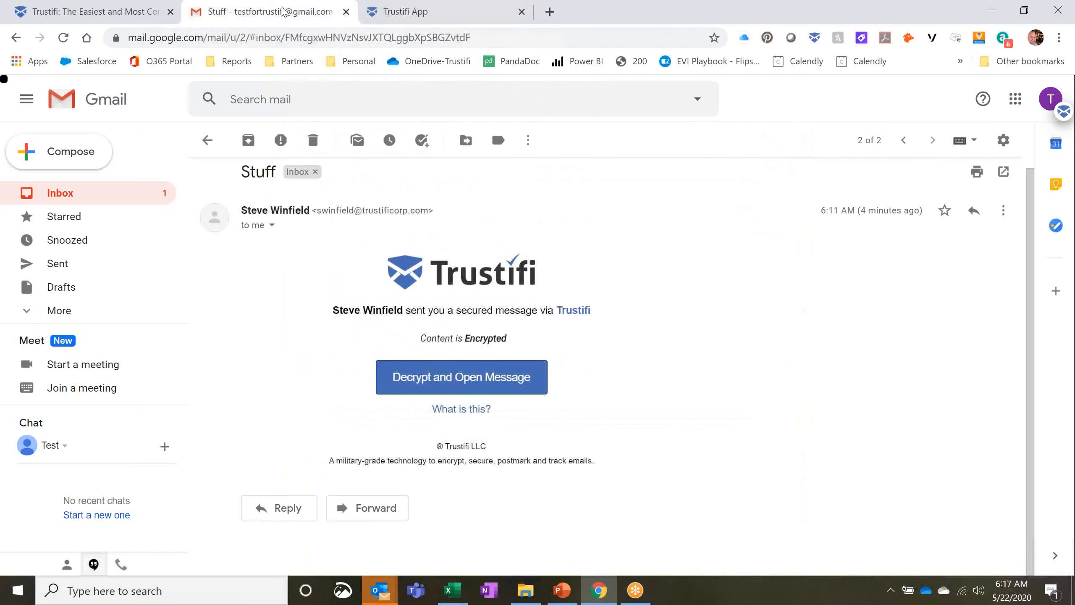
{"action": "left_click", "coordinate": [208, 141]}
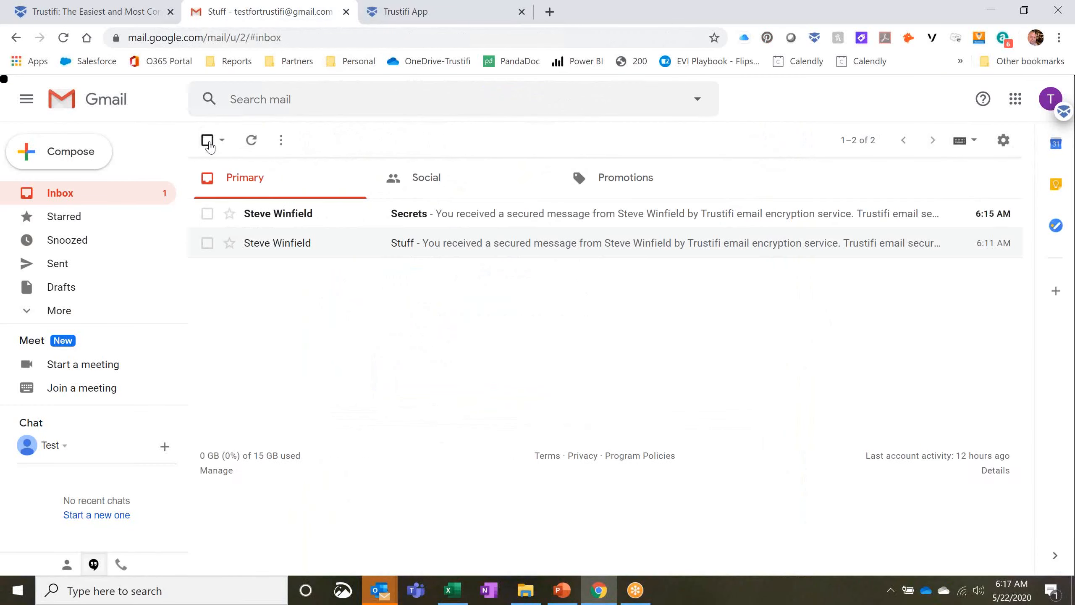
{"action": "left_click", "coordinate": [492, 216]}
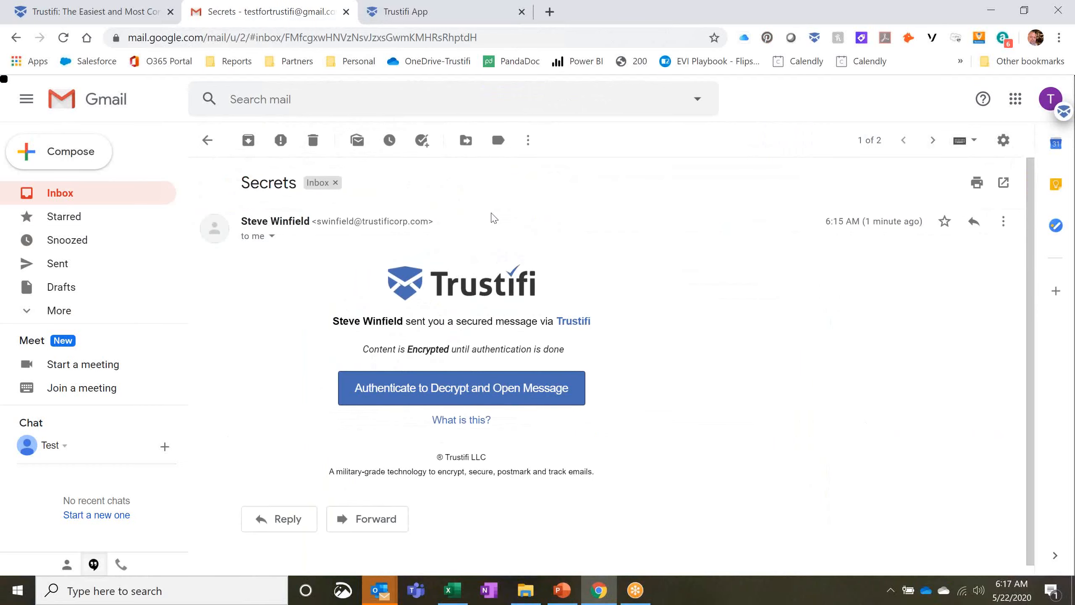